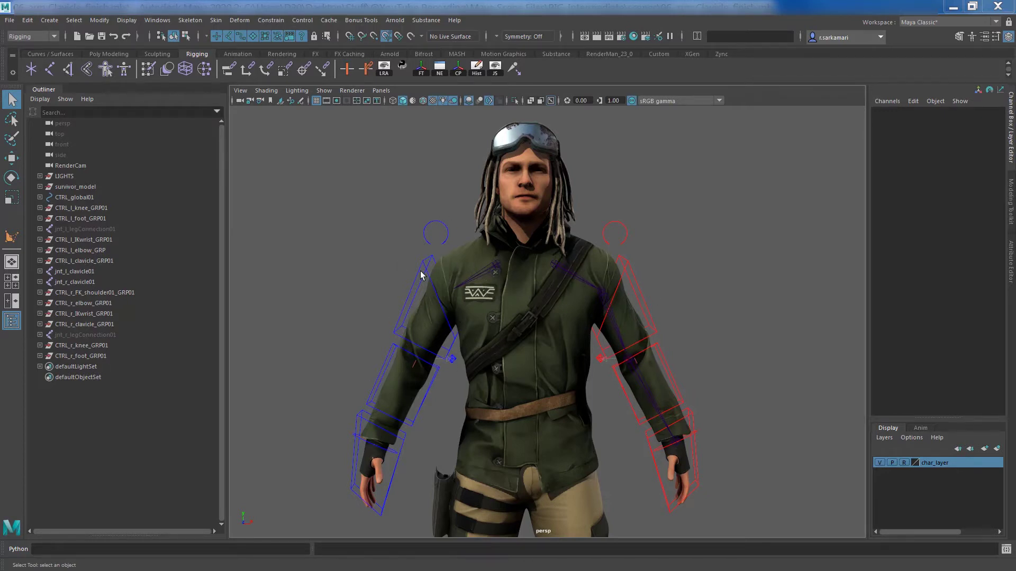
Select the left IK wrist control and slide its IKFK switch from 0 to 1
click(658, 452)
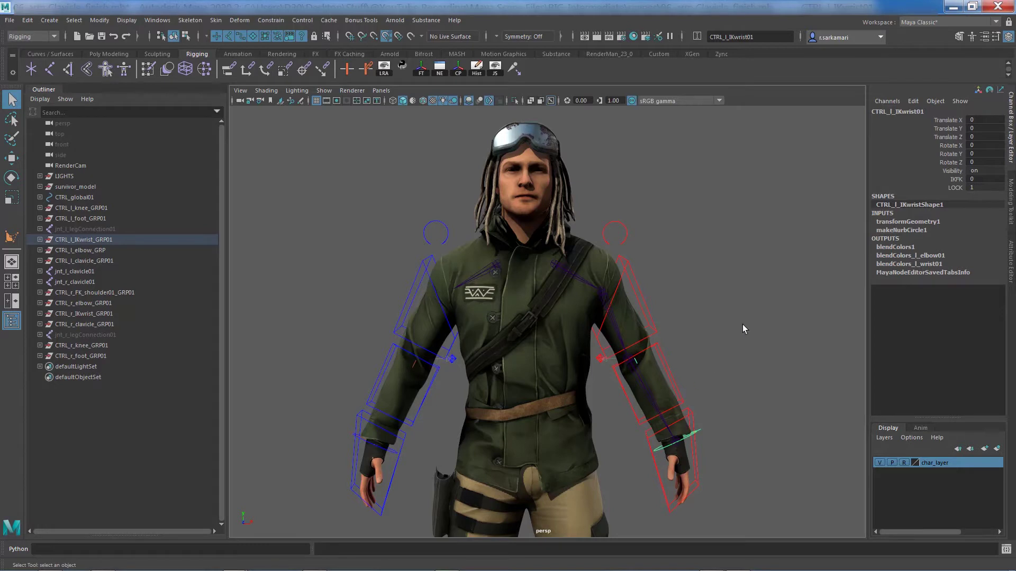
click(952, 179)
mouse_move(680, 248)
middle_down()
mouse_move(809, 262)
mouse_move(785, 262)
middle_up()
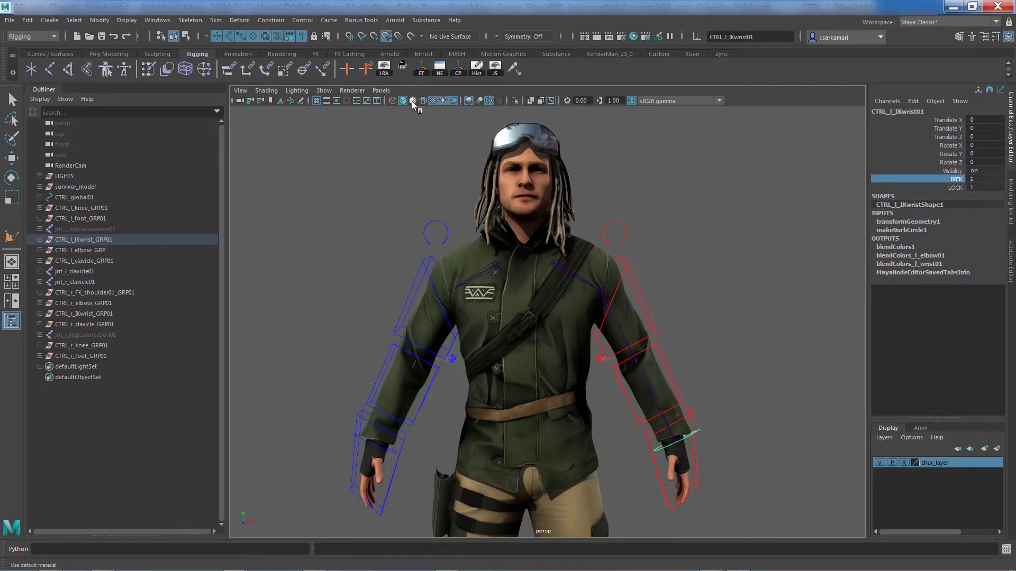
Show the character in plain untextured shading and blend the left arm's IKFK to 0.5
click(433, 101)
click(440, 98)
scroll(578, 362, up, 5)
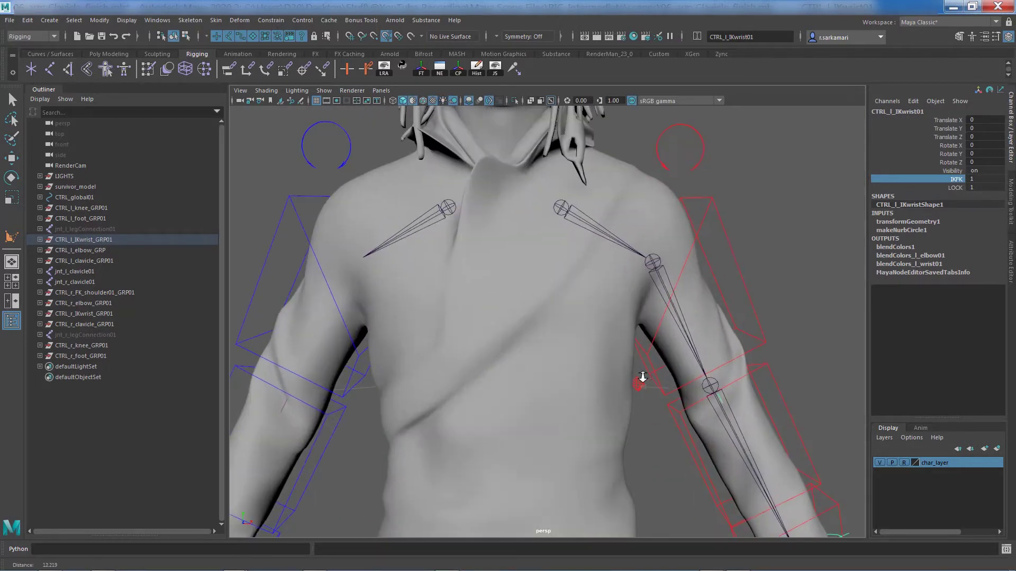
alt+middle_drag(553, 290, 539, 279)
alt+drag(539, 278, 516, 273)
scroll(501, 272, up, 3)
scroll(502, 273, up, 3)
mouse_move(731, 227)
middle_down()
mouse_move(691, 230)
mouse_move(697, 241)
mouse_move(835, 245)
mouse_move(687, 262)
mouse_move(764, 270)
mouse_move(690, 278)
mouse_move(732, 277)
mouse_move(722, 277)
middle_up()
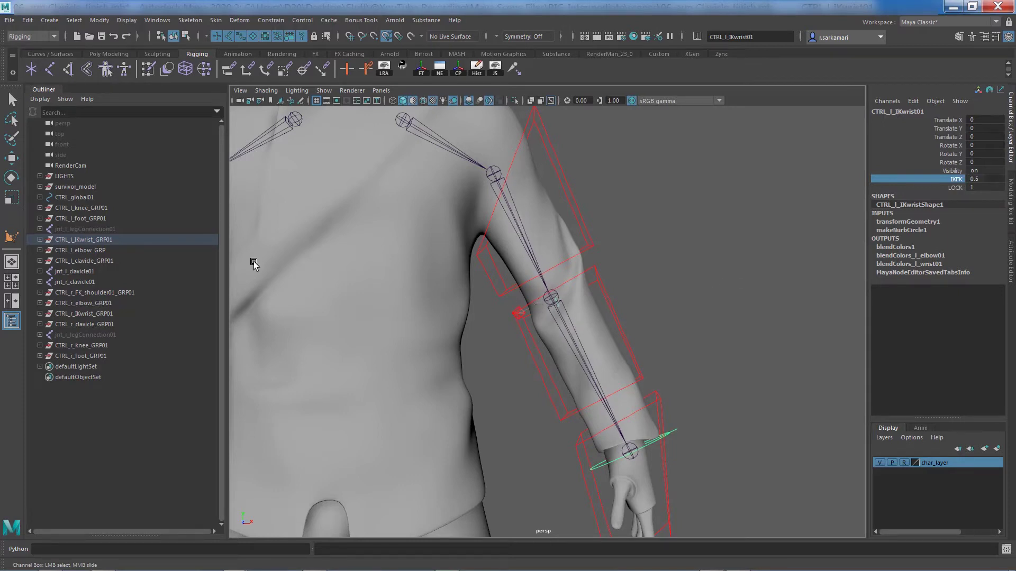
Expand the left clavicle, shoulder and FK shoulder hierarchies in the Outliner to reveal the IK and FK chains
click(39, 241)
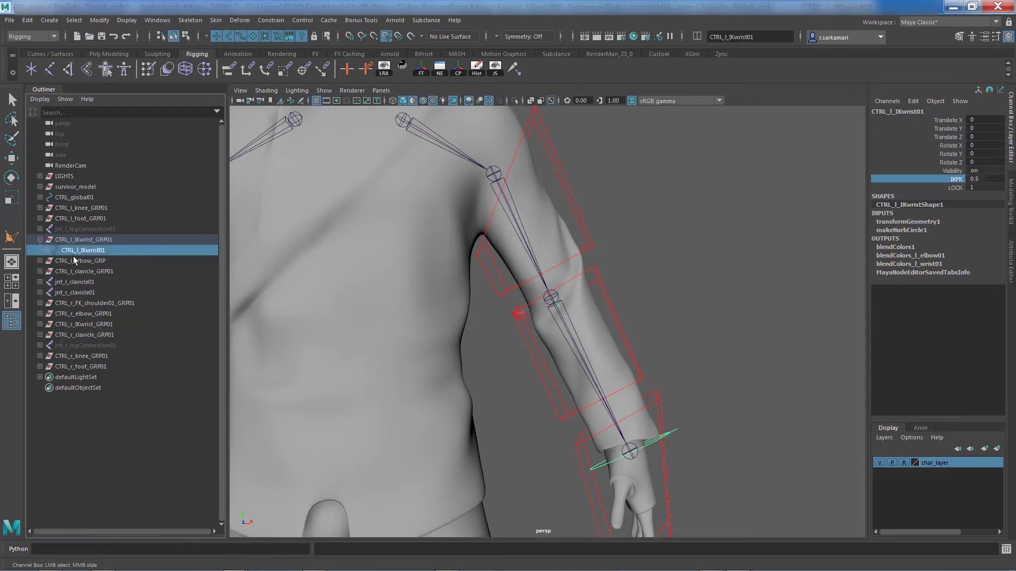
scroll(549, 438, down, 2)
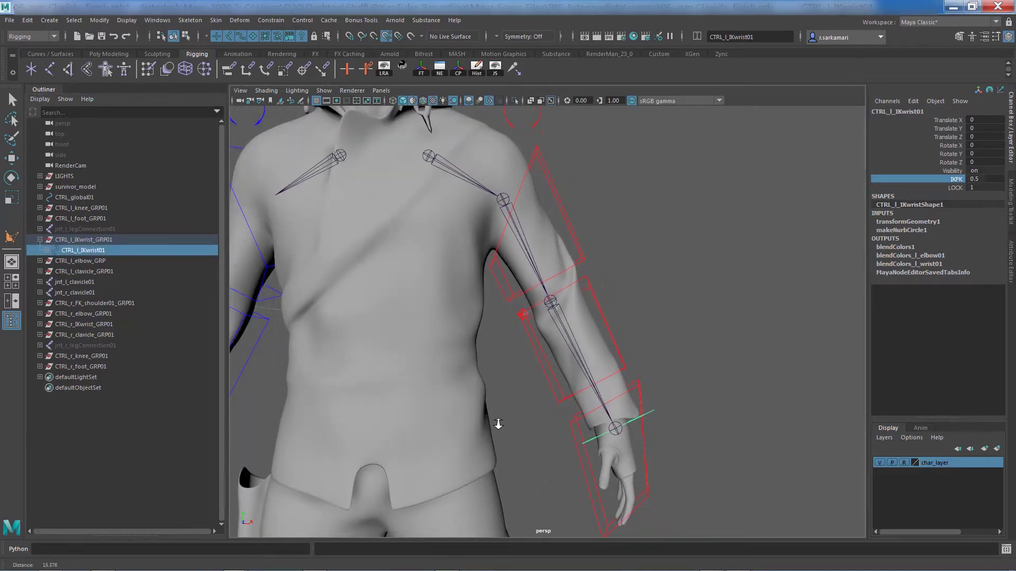
click(527, 255)
click(40, 282)
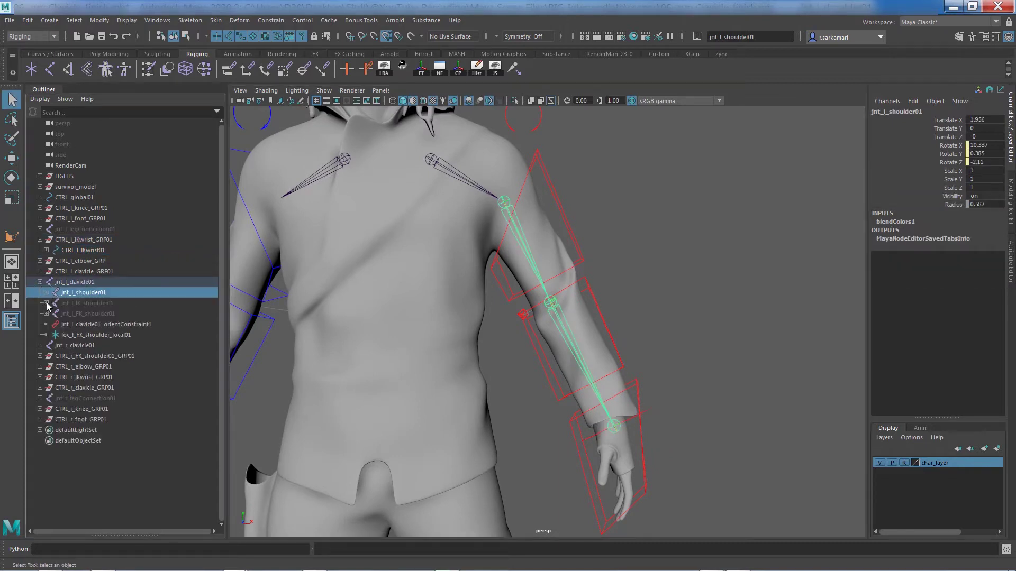
click(46, 292)
click(46, 345)
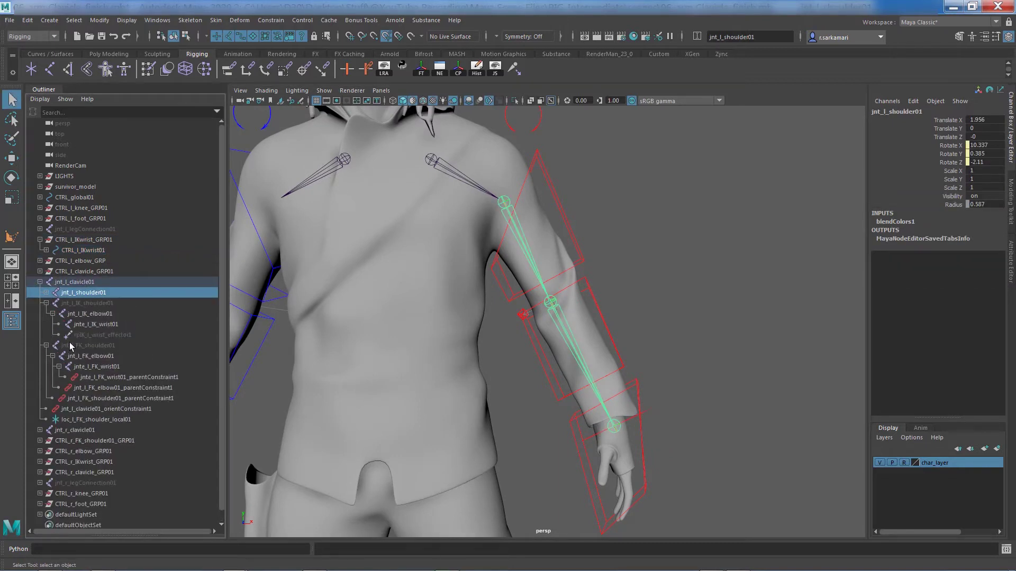
Select jnt_l_IK_shoulder01 and bring up its full joint attributes with the blendColors1 output
click(82, 303)
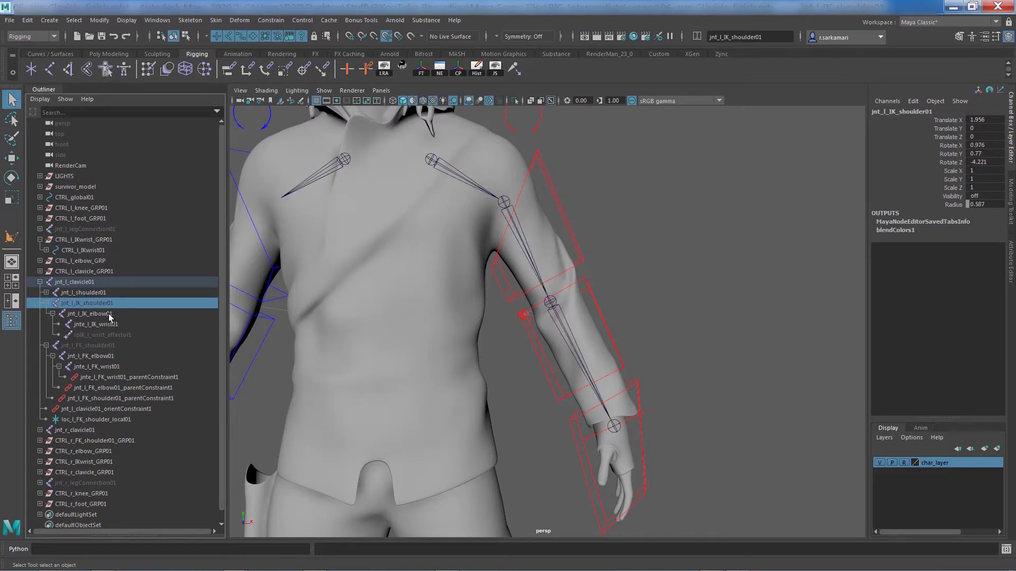
click(84, 293)
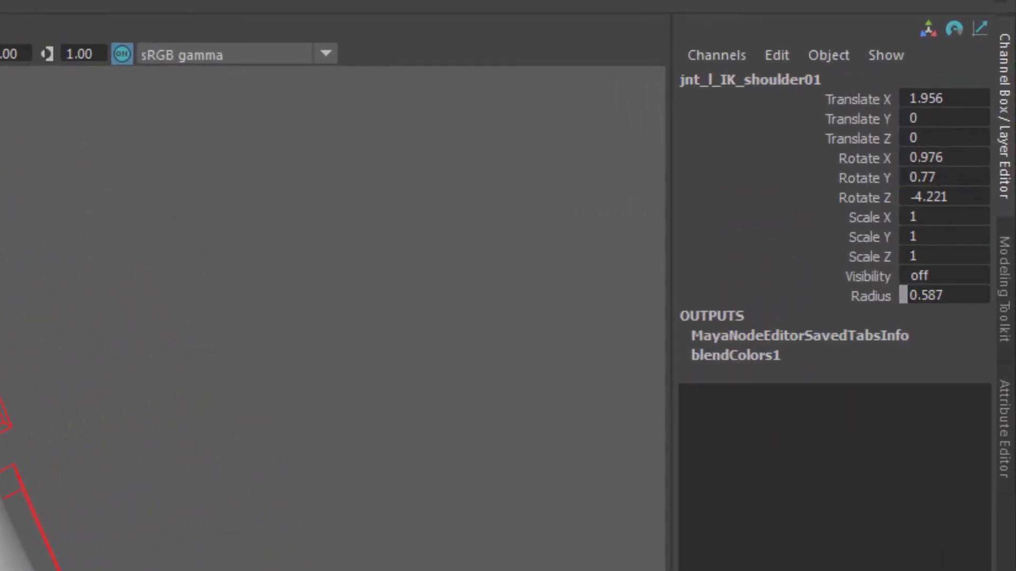
key(Down)
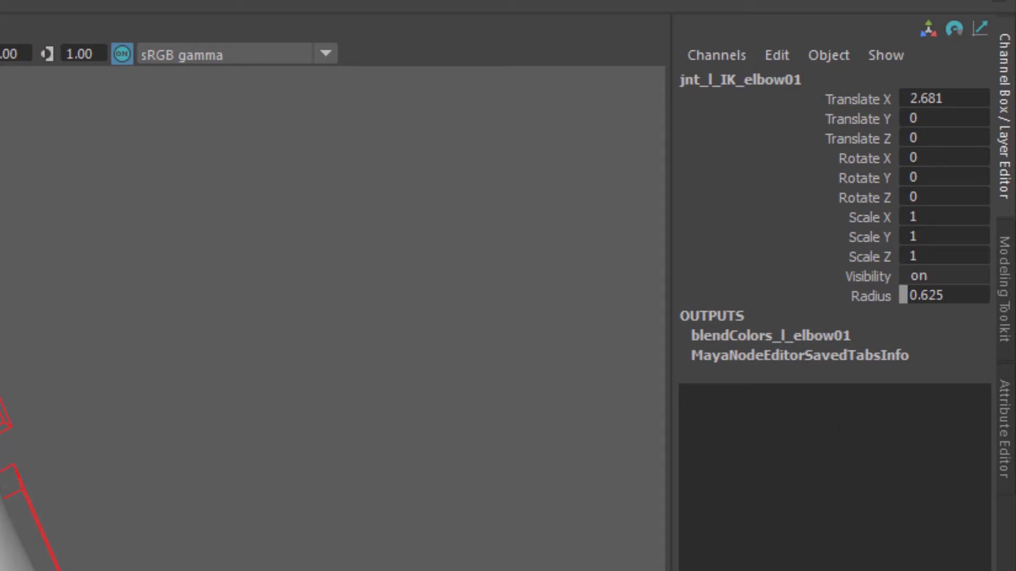
key(Up)
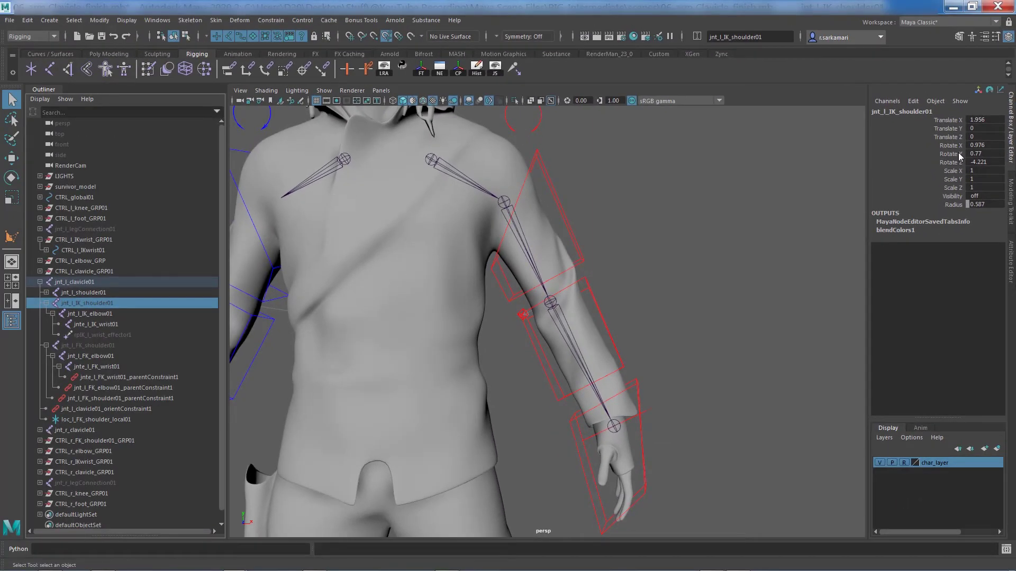
key(ctrl+a)
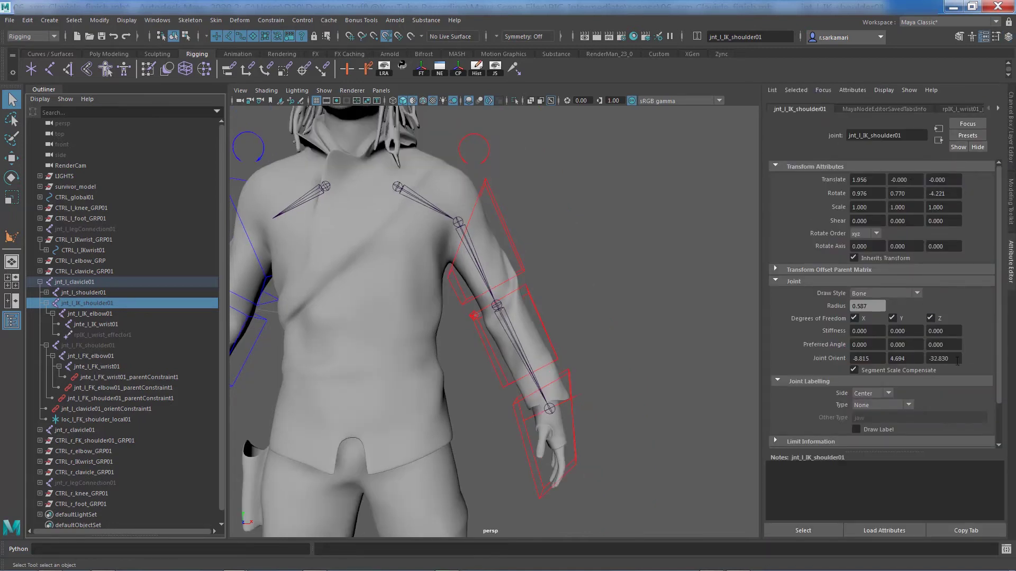
drag(871, 358, 821, 361)
key(Tab)
Review the Freeze Transformations options, close them unapplied, and view the IK shoulder's channel rotations 0.976, 0.77, -4.221
click(113, 37)
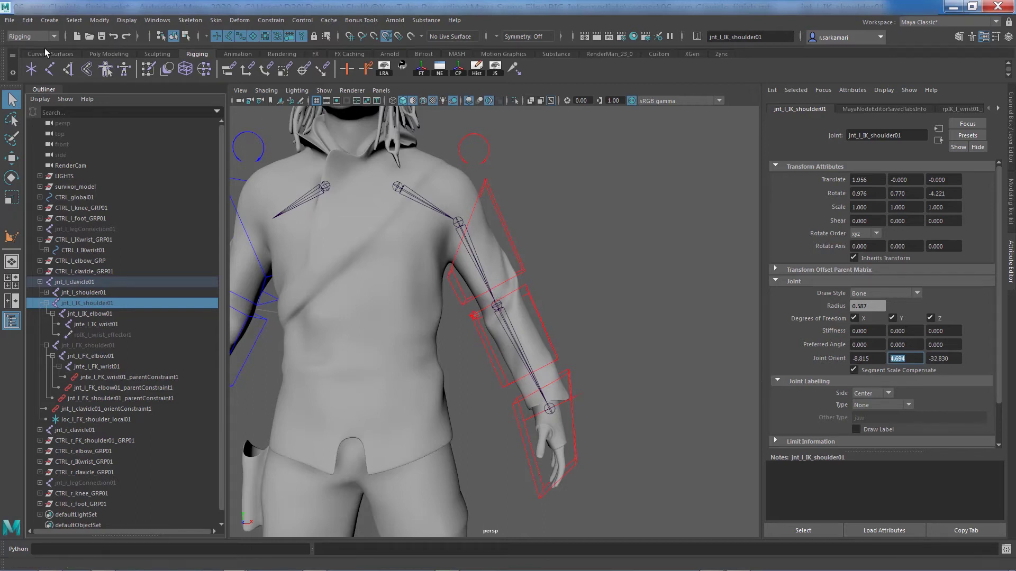
click(99, 19)
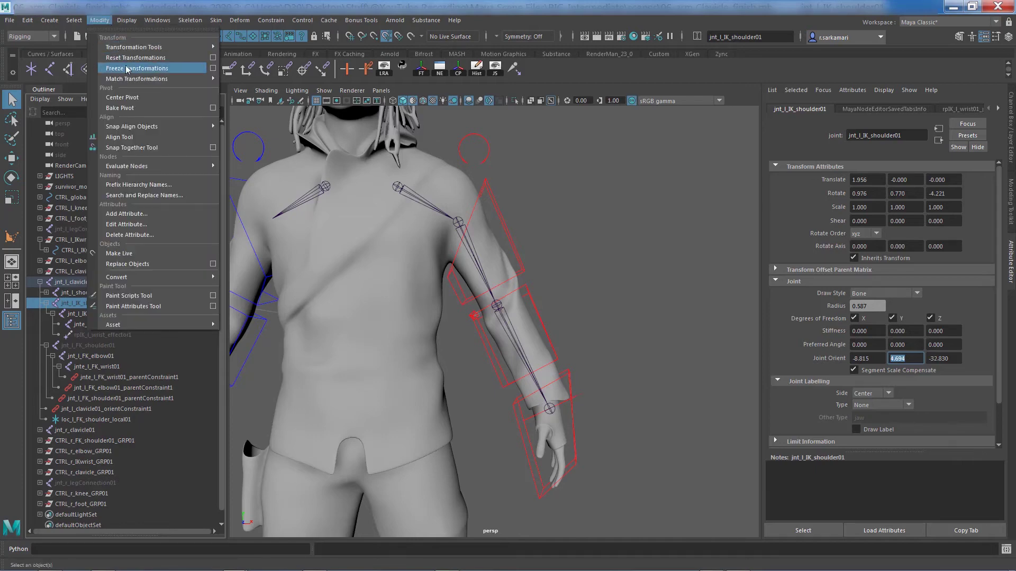
click(212, 69)
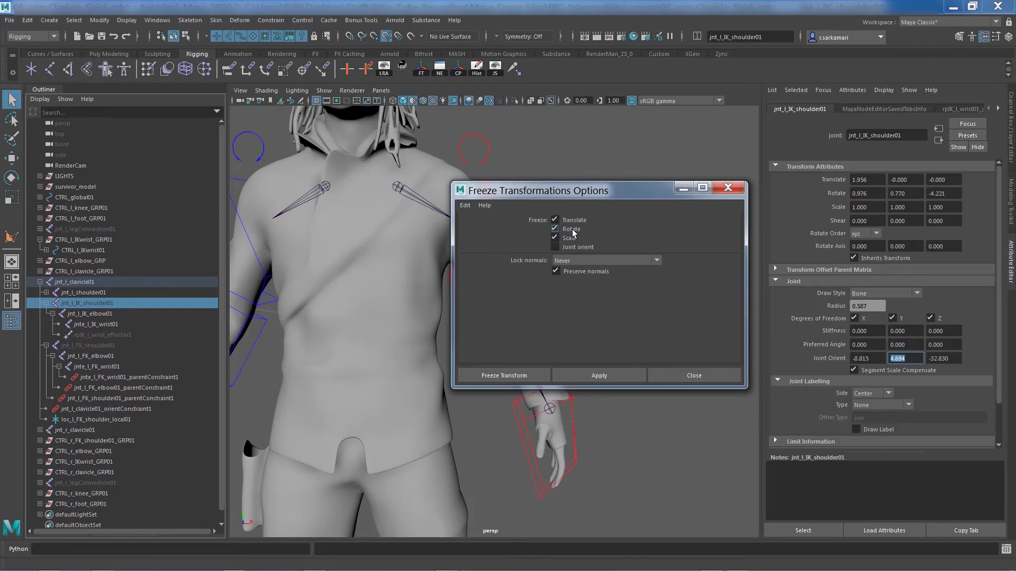
click(673, 378)
click(1011, 152)
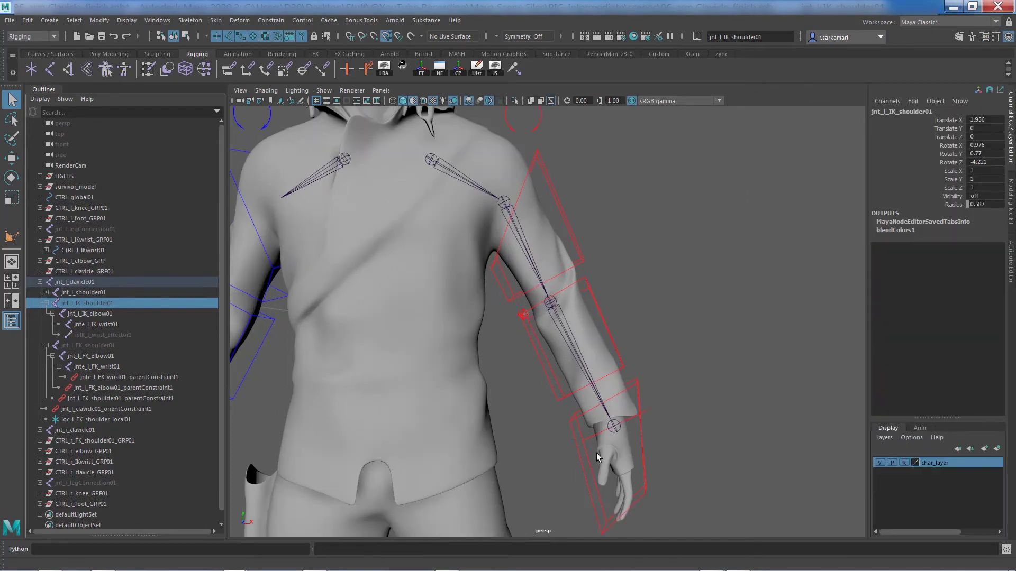
Raise CTRL_l_IKwrist01's IKFK blend from 0.5 to 1 so the arm follows one chain
click(610, 428)
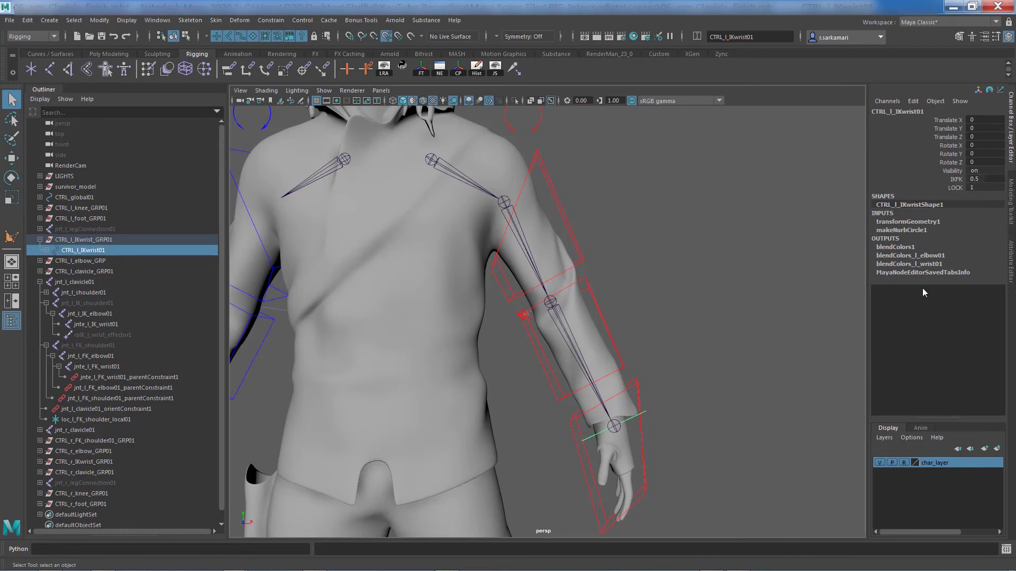
click(956, 178)
middle_drag(691, 234, 735, 264)
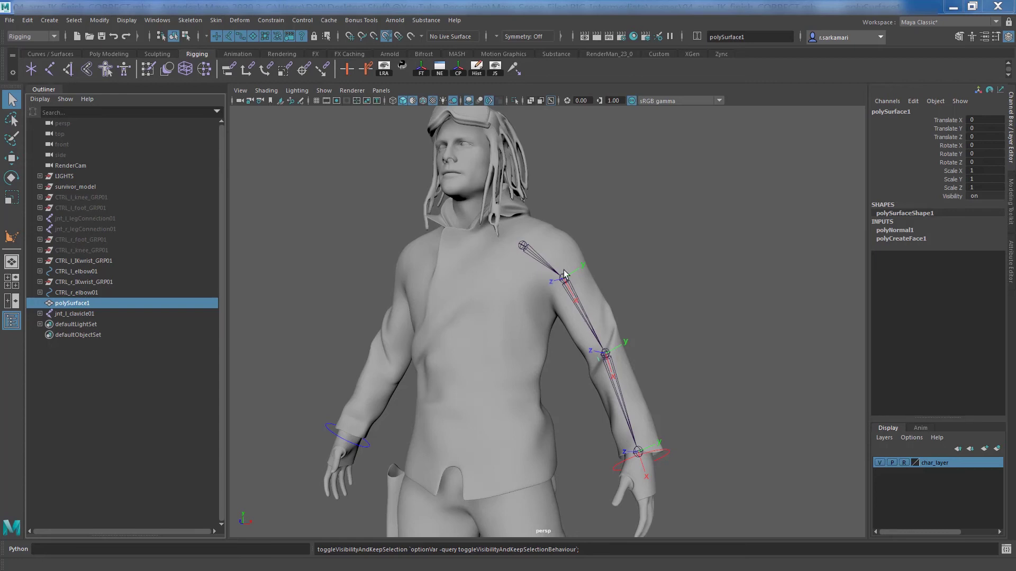
Hide char_layer to expose the joints and select the jnt_l_clavicle01 chain
click(882, 463)
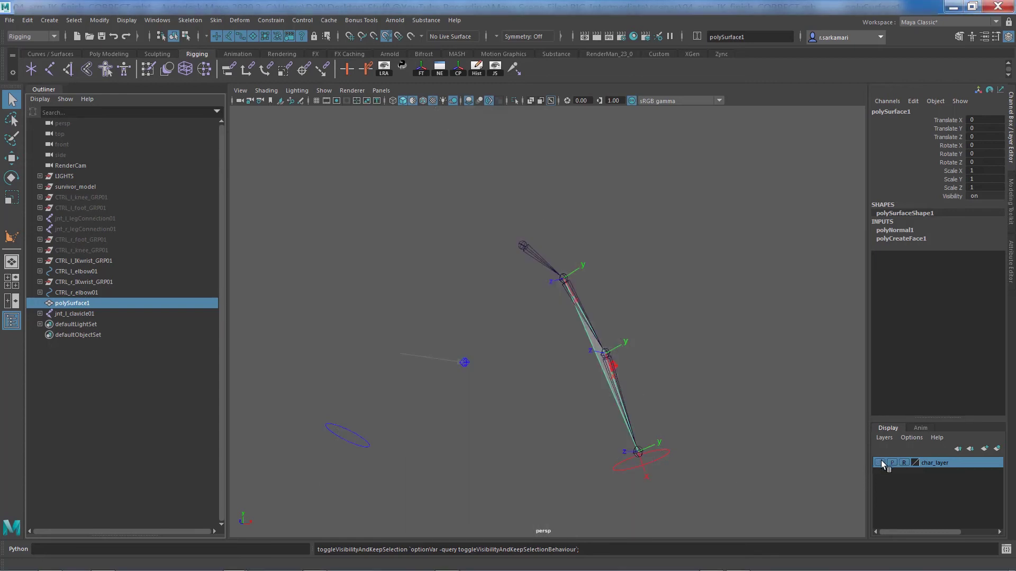
click(433, 421)
mouse_move(443, 409)
alt+mouse_down()
mouse_move(472, 411)
mouse_move(466, 401)
mouse_move(503, 381)
alt+mouse_up()
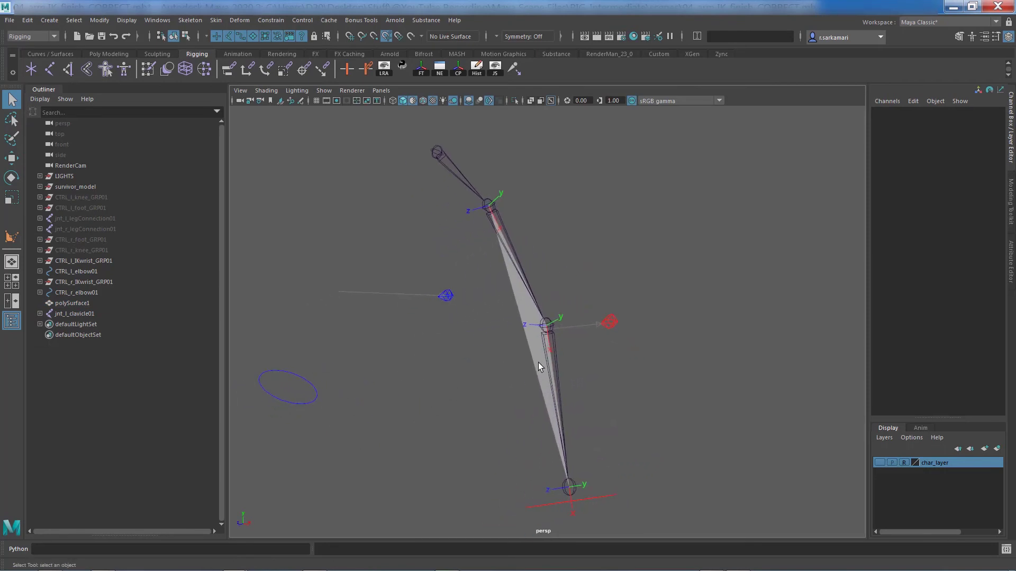
click(557, 381)
click(505, 246)
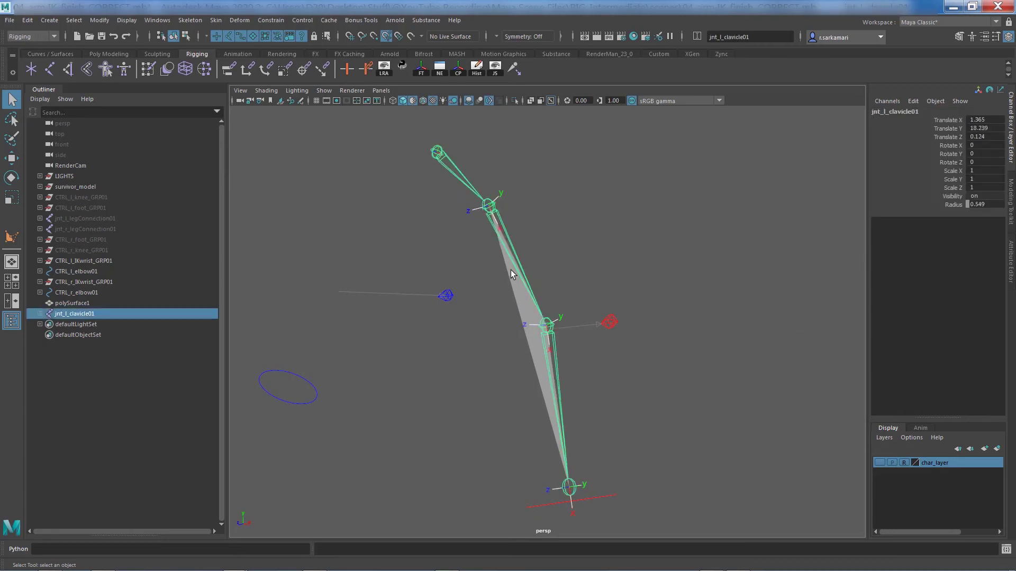
key(Down)
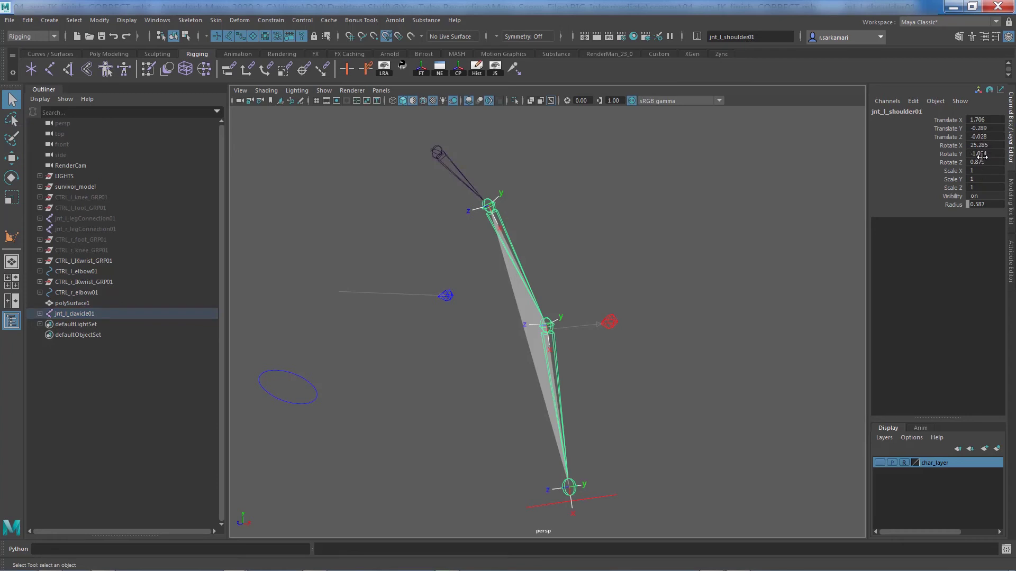
Expand jnt_l_clavicle01 in the Outliner and select clavicle, shoulder, elbow and wrist joints together
click(40, 314)
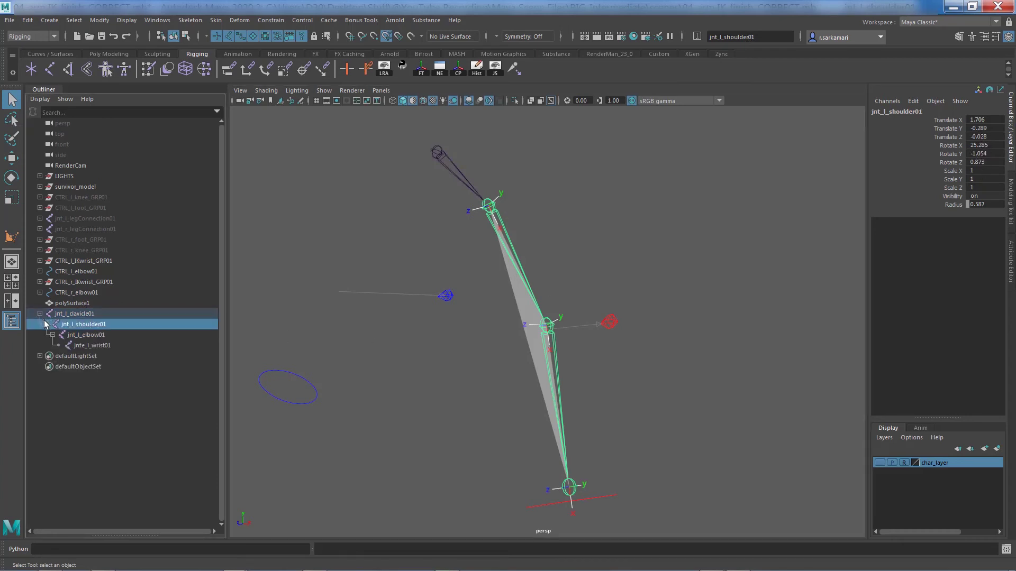
drag(76, 314, 95, 345)
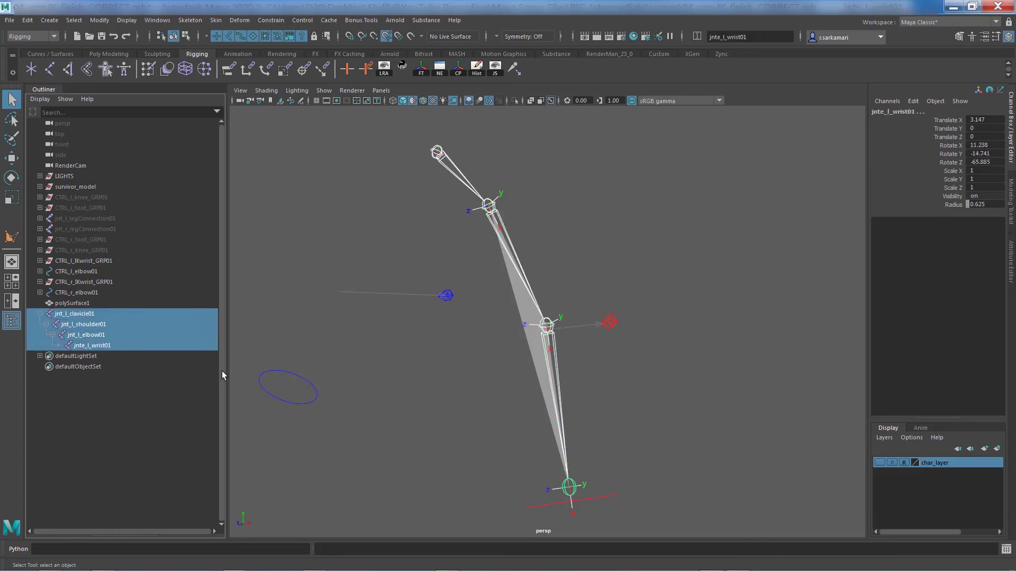
Freeze transformations on the left-arm chain so all joint rotations become zero, then deselect
click(153, 20)
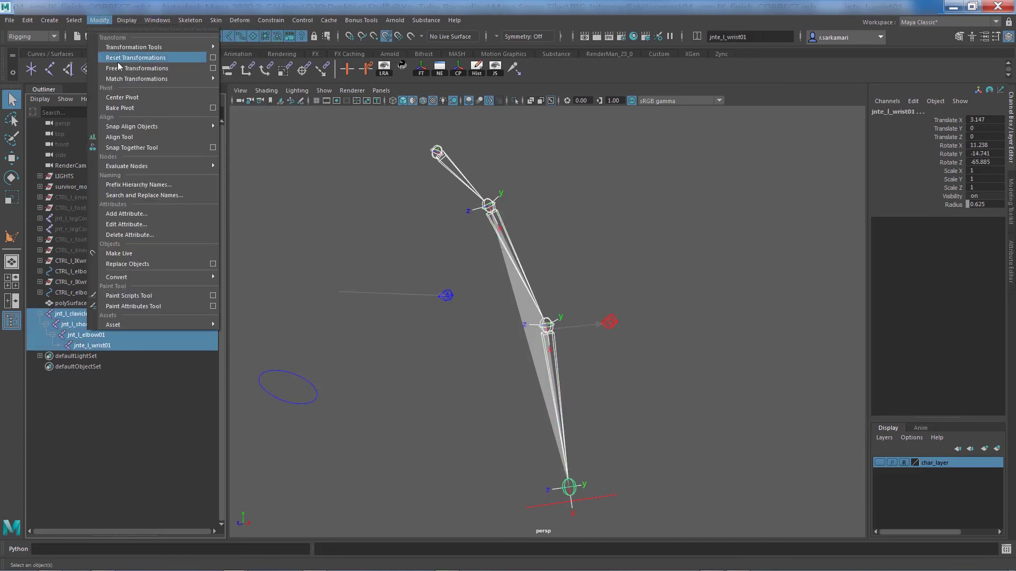
click(127, 68)
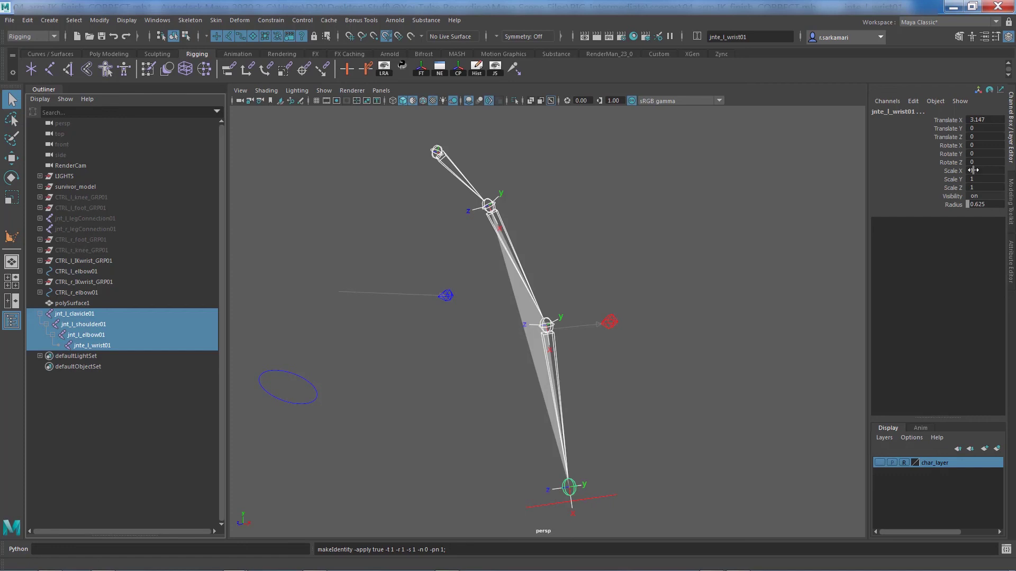
click(659, 433)
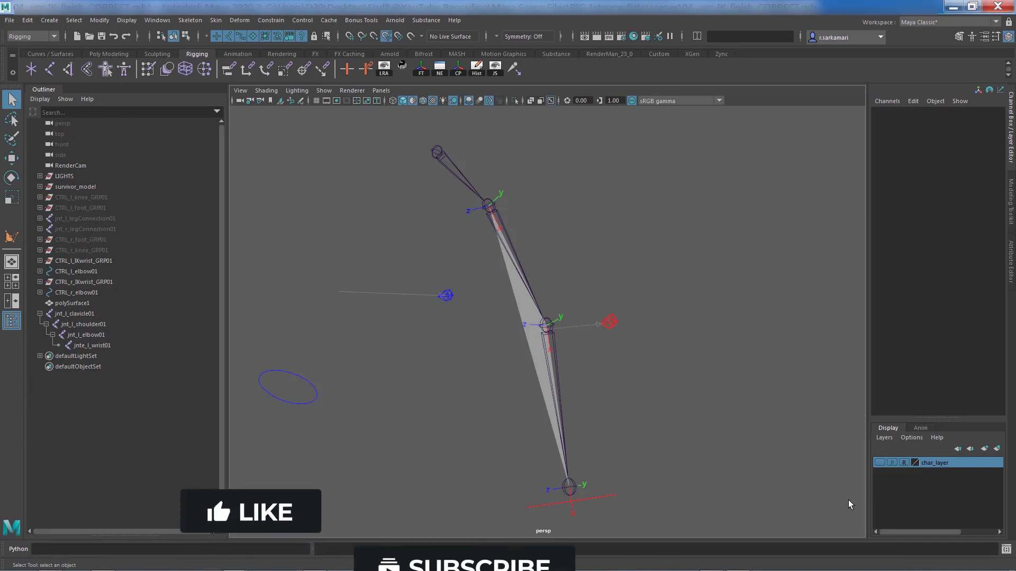
Turn char_layer back on and orbit to inspect the mesh around the frozen arm joints
click(879, 462)
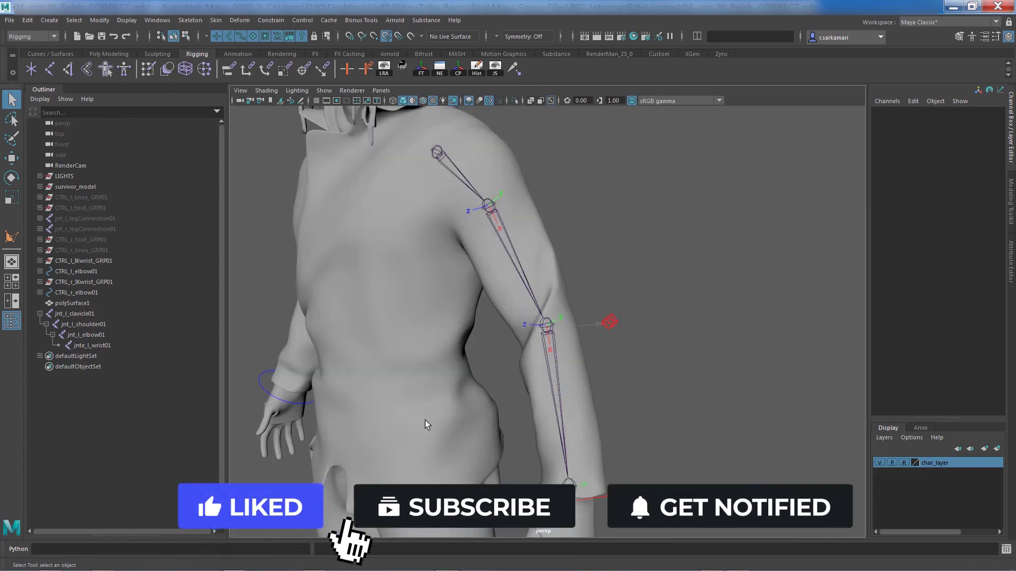
alt+drag(415, 415, 443, 394)
scroll(444, 395, down, 3)
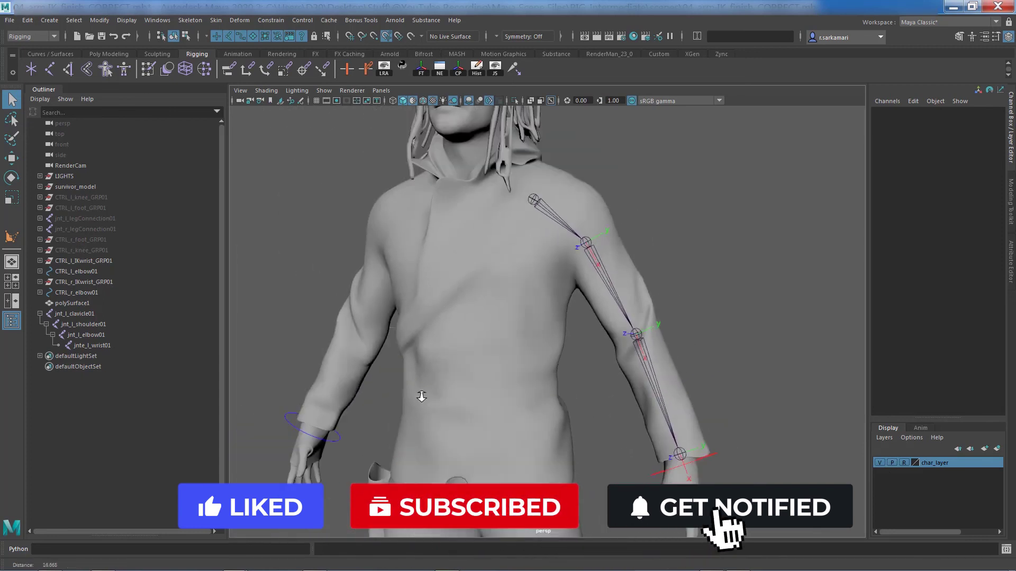
scroll(405, 416, down, 2)
alt+drag(405, 416, 414, 418)
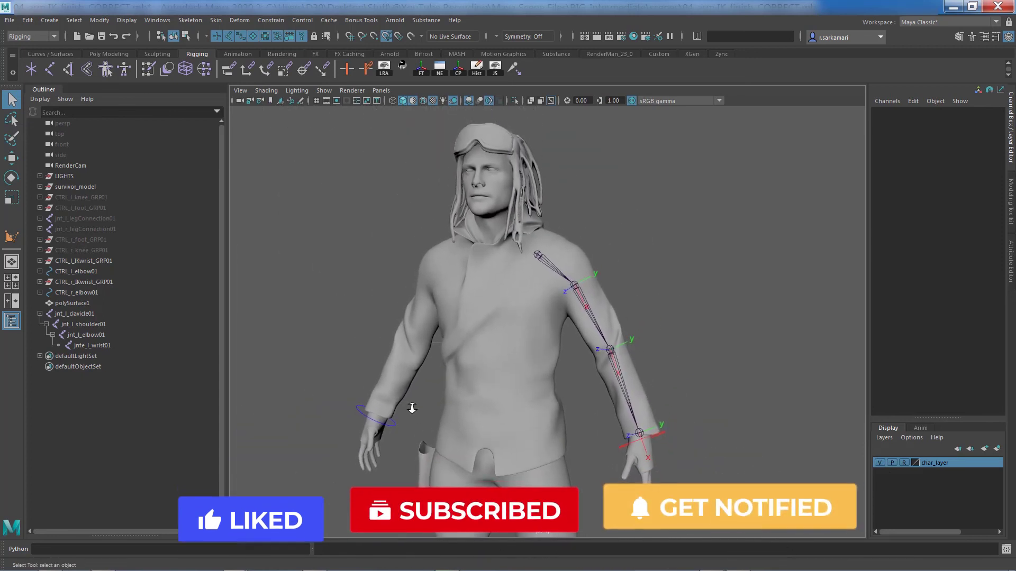